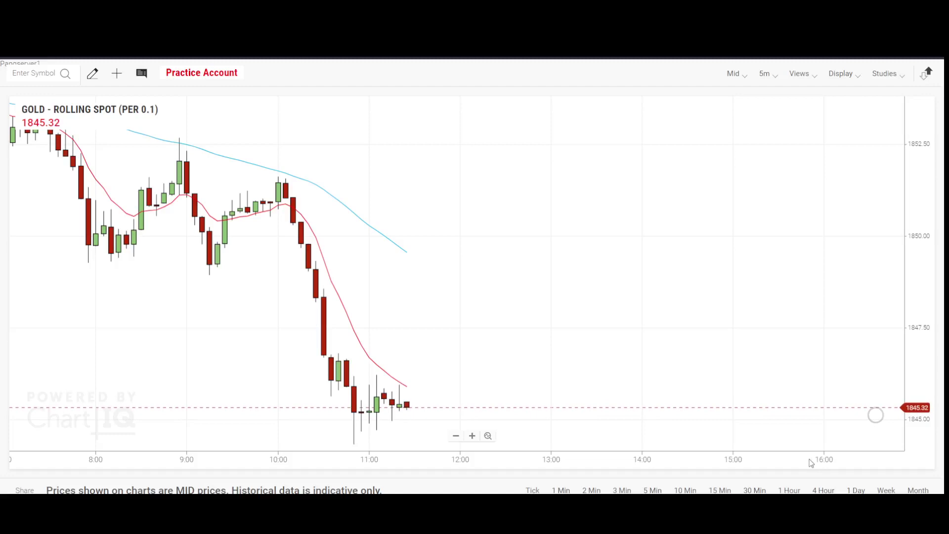
Pan back through earlier 5-minute candles, then switch GOLD to 1-hour candles.
drag(261, 341, 354, 306)
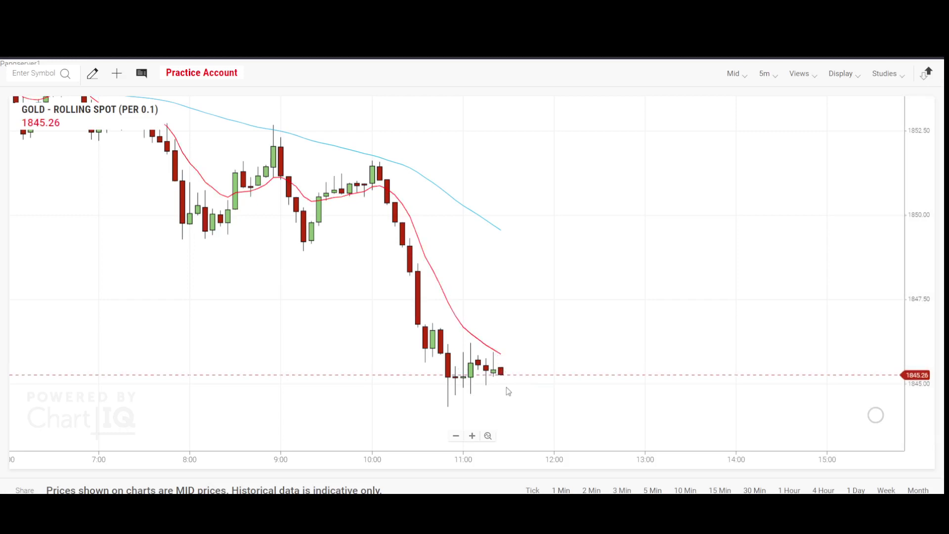
drag(579, 253, 601, 261)
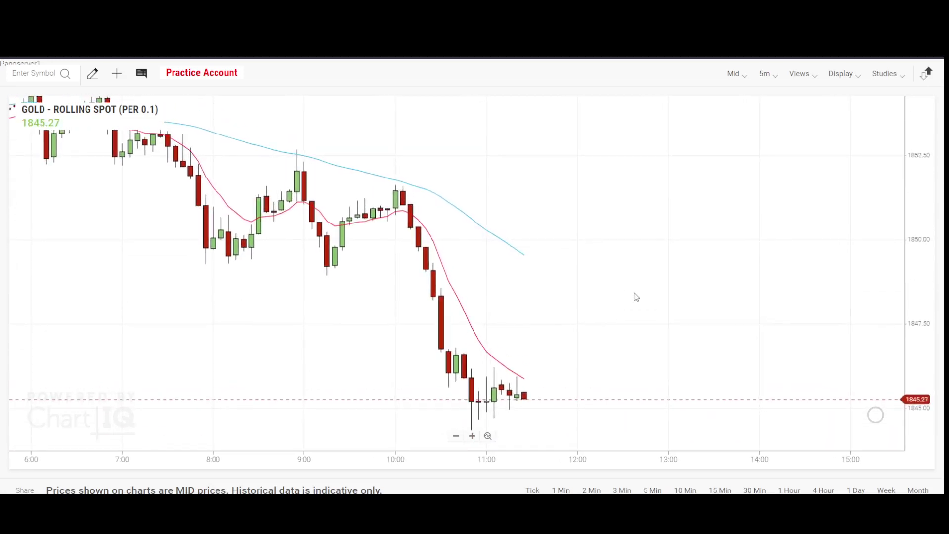
click(790, 490)
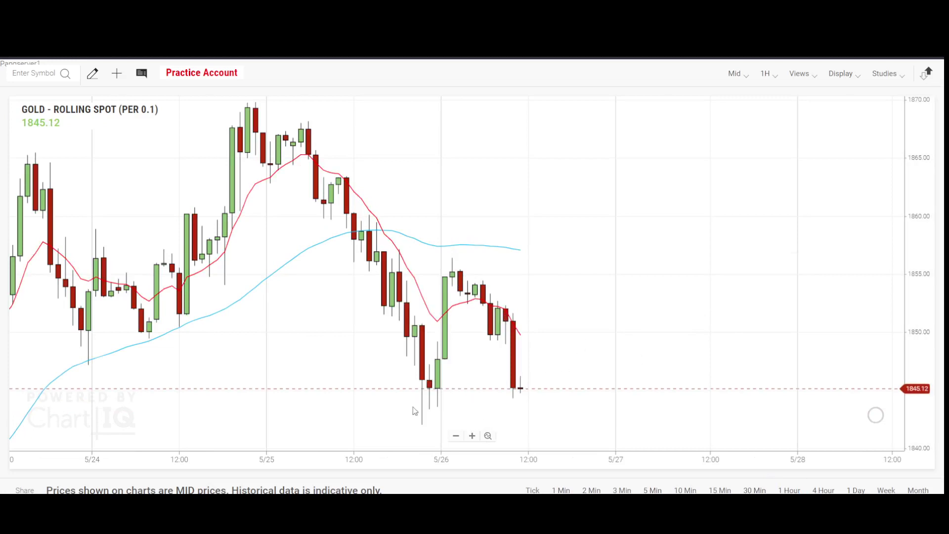
Draw a rectangle zone over the 1844–1846 lows, extending just past the latest candle.
click(92, 74)
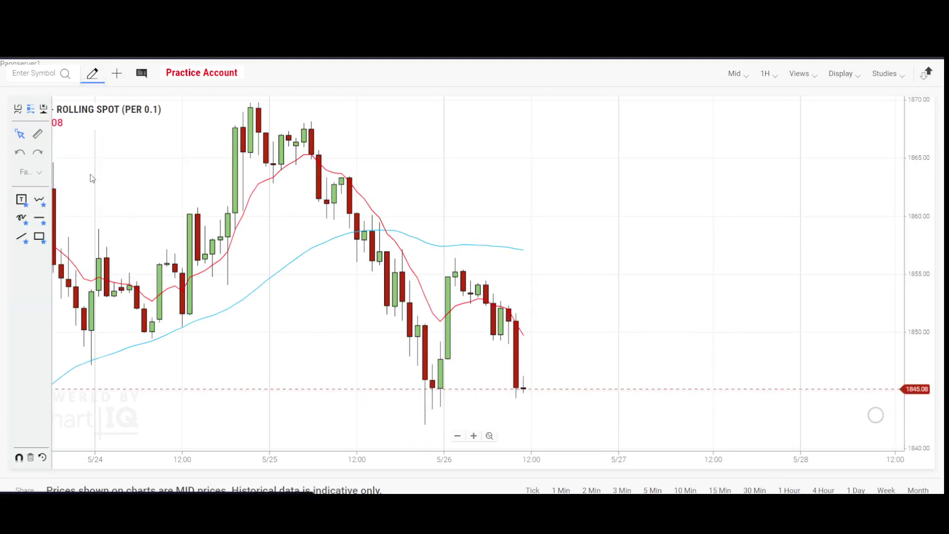
click(39, 238)
click(396, 399)
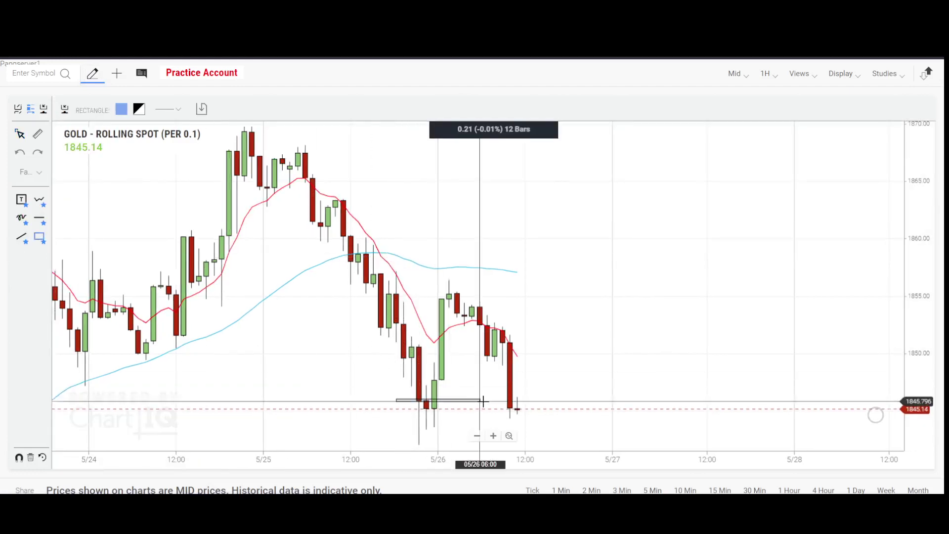
click(539, 424)
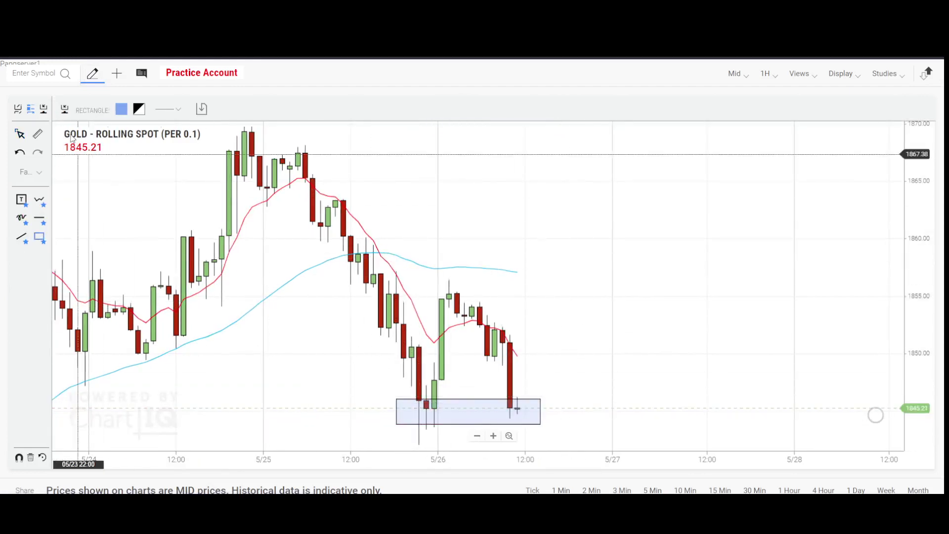
click(99, 77)
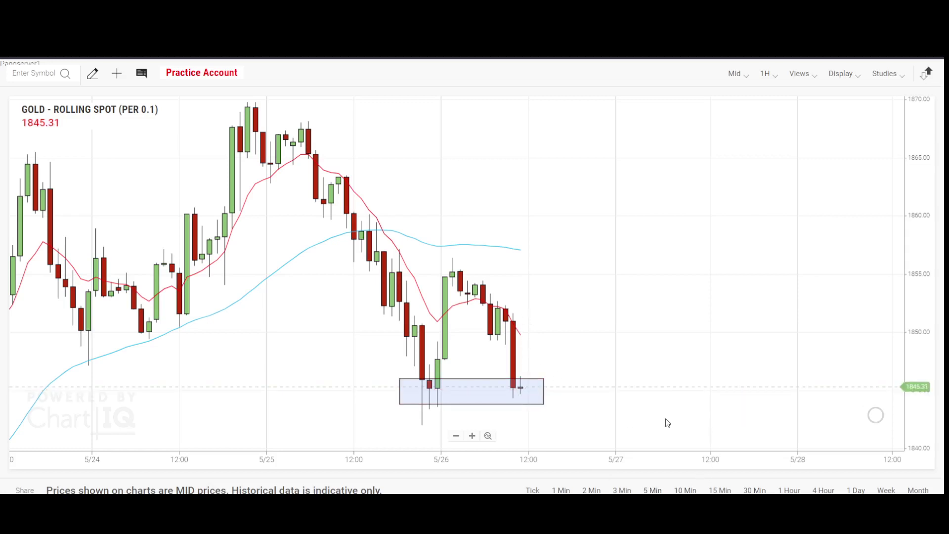
Recentre the chart on lower prices and show GOLD on 4-hour candles.
drag(683, 380, 684, 302)
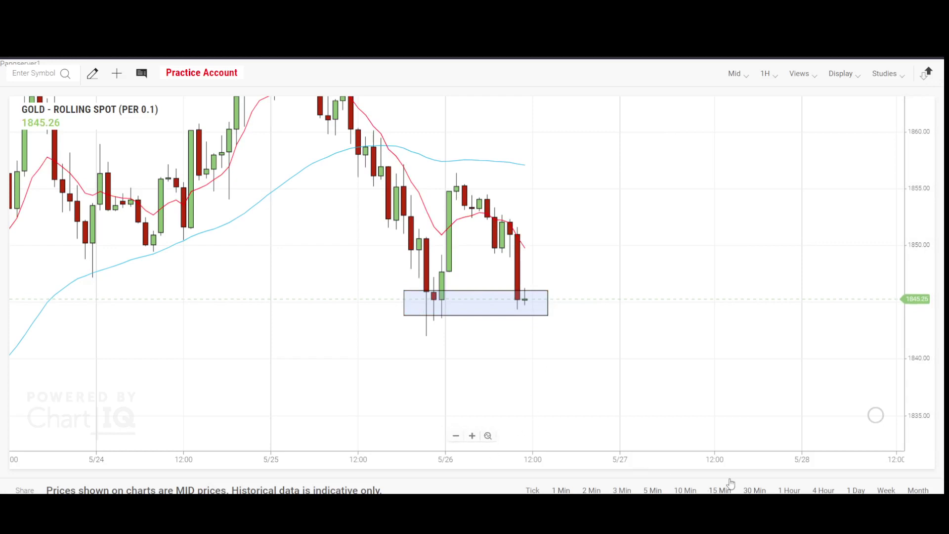
click(852, 490)
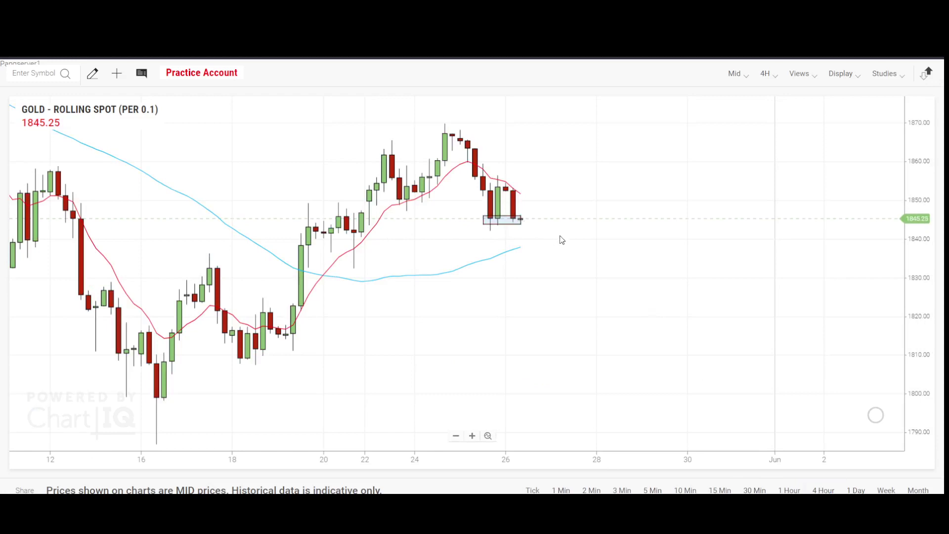
Delete the rectangle drawing from the 4-hour GOLD chart using its context menu.
right_click(521, 223)
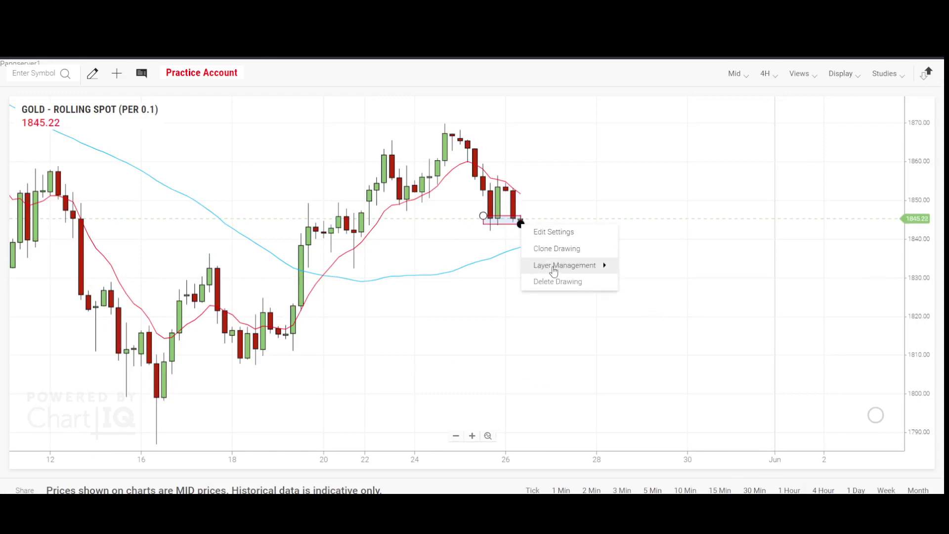
click(557, 282)
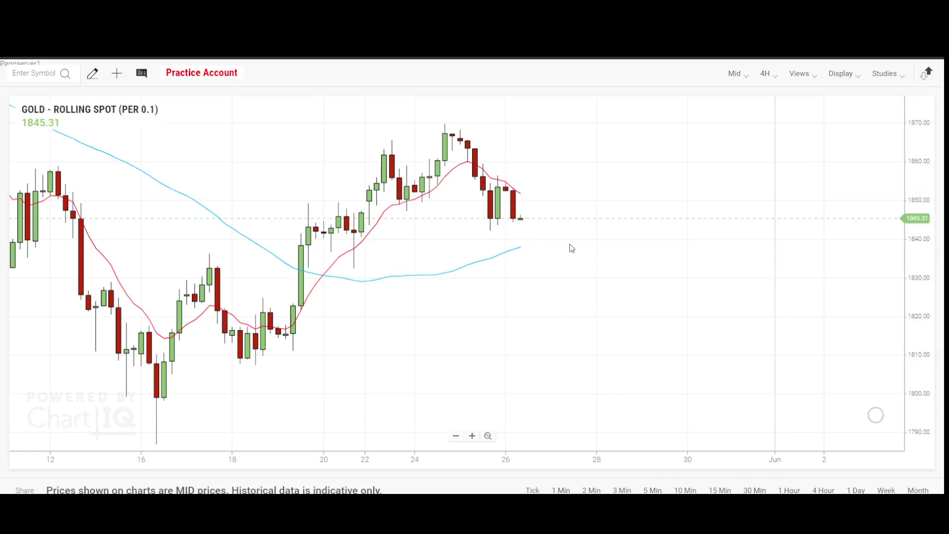
Zoom out three steps over hourly candles, then switch GOLD to 5-minute candles.
click(791, 491)
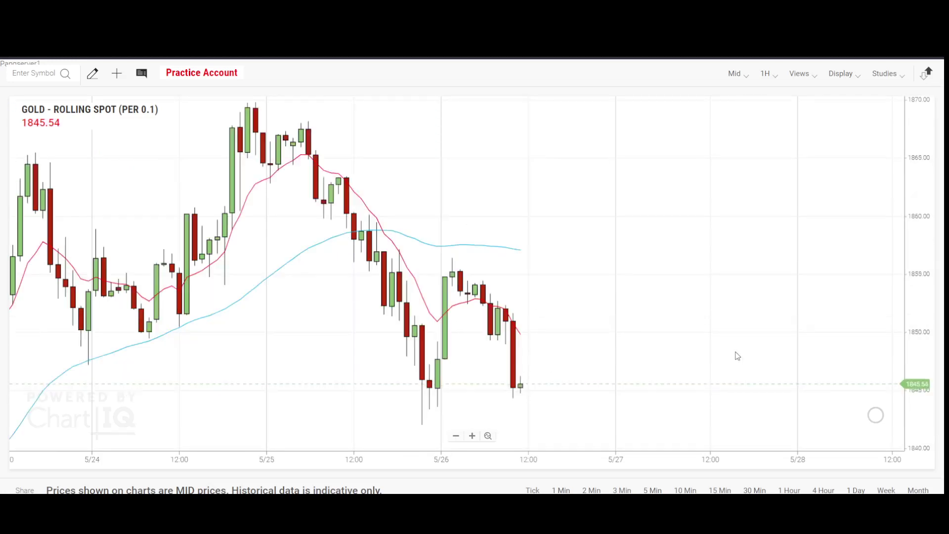
drag(739, 367, 736, 290)
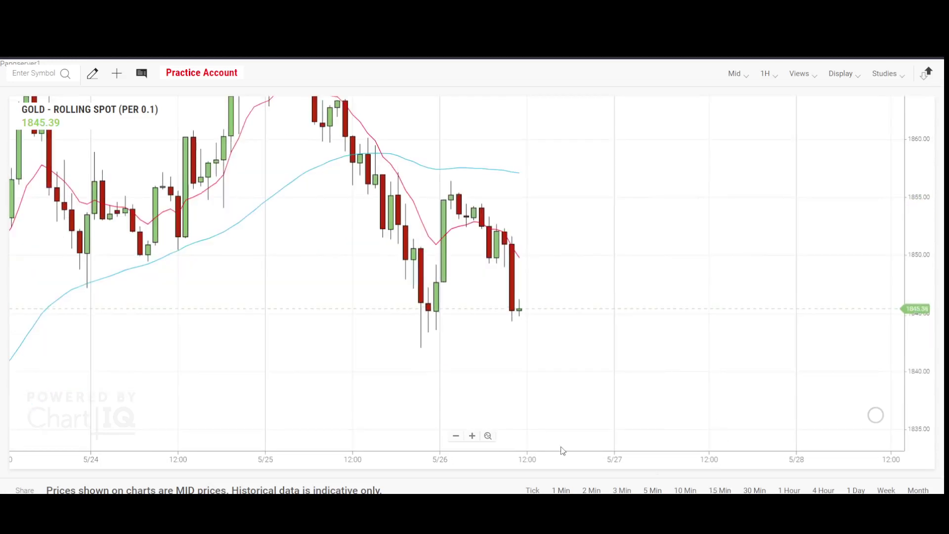
click(448, 434)
click(448, 434)
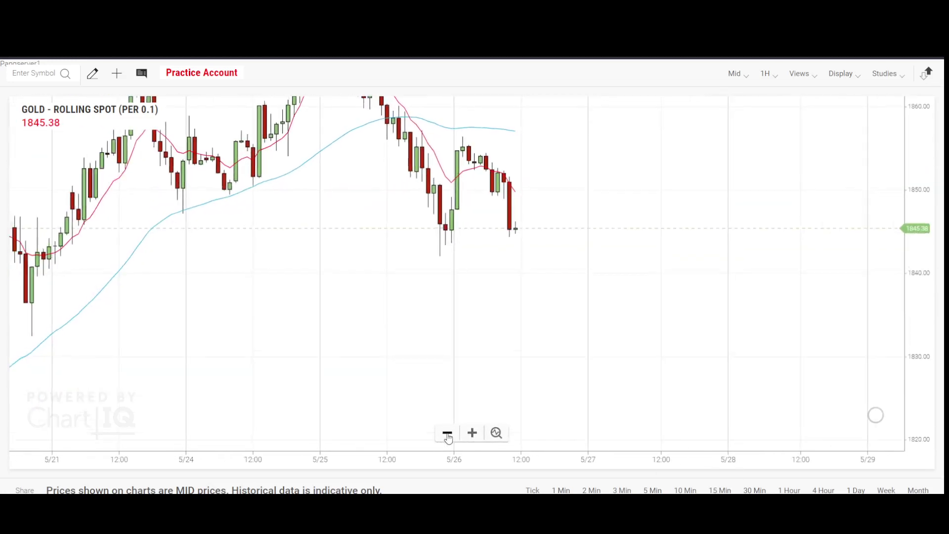
click(448, 435)
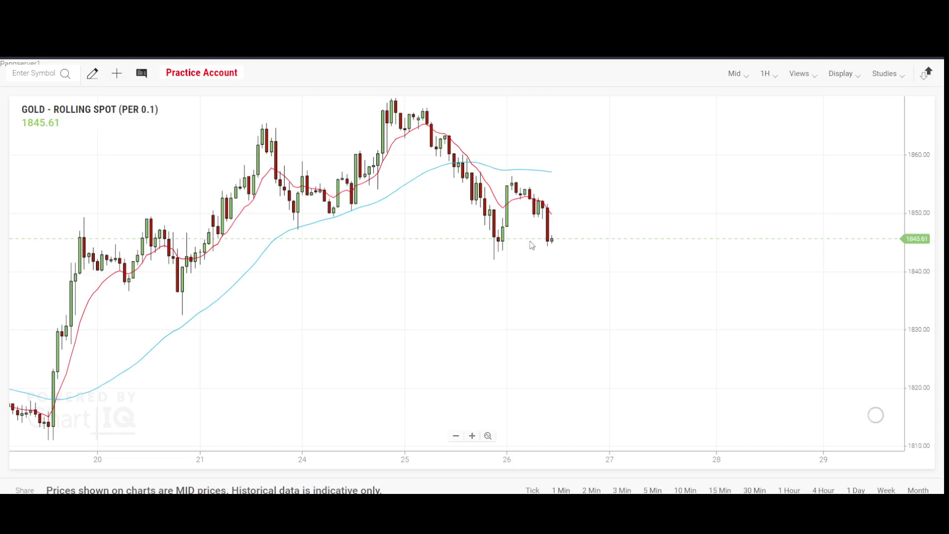
click(653, 490)
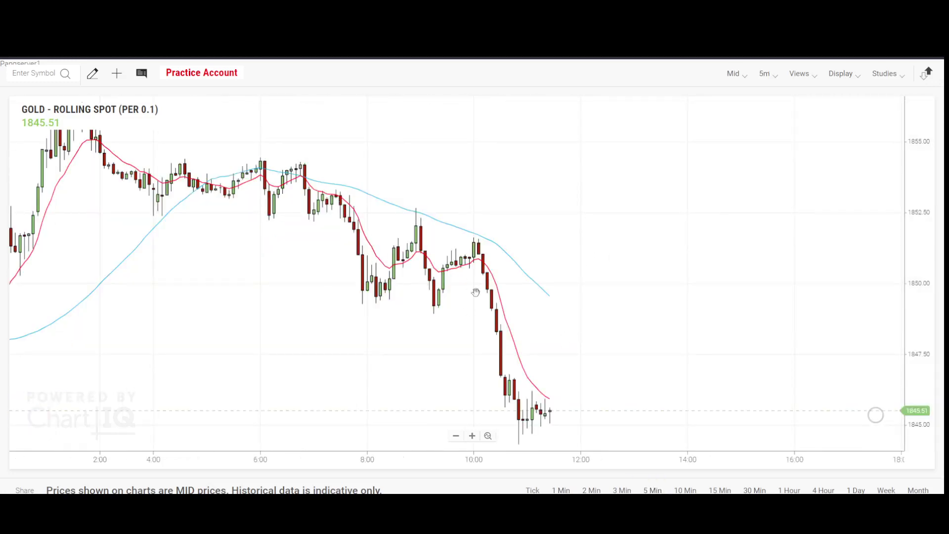
click(472, 436)
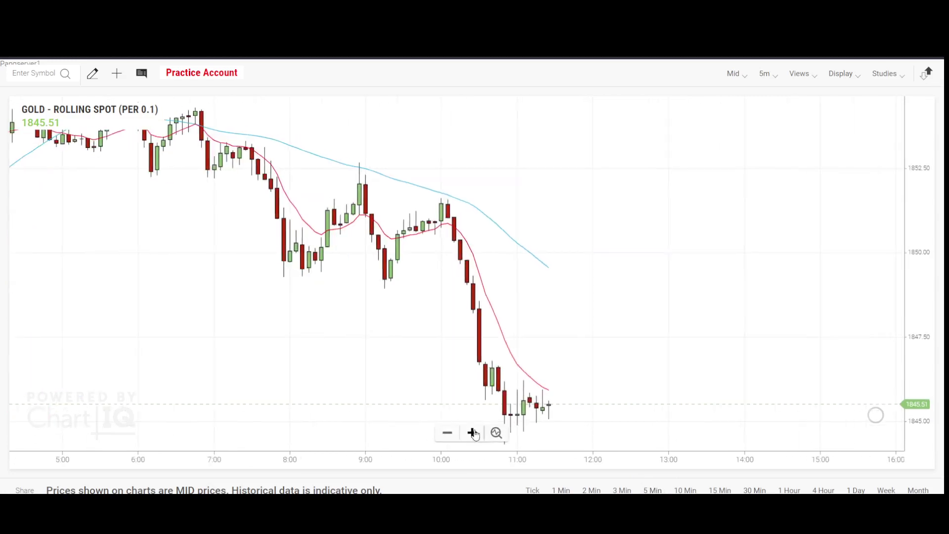
drag(591, 333, 553, 340)
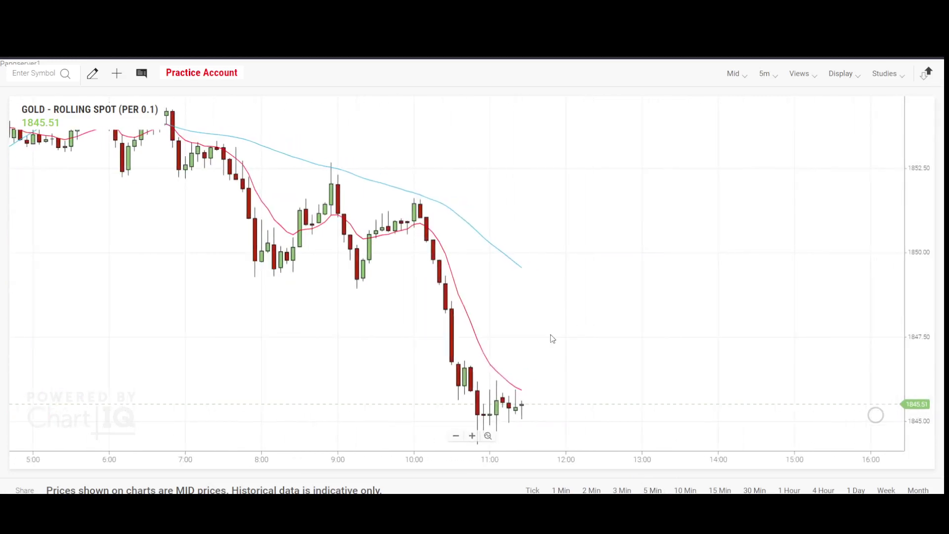
click(451, 437)
click(452, 437)
drag(689, 326, 587, 277)
click(473, 434)
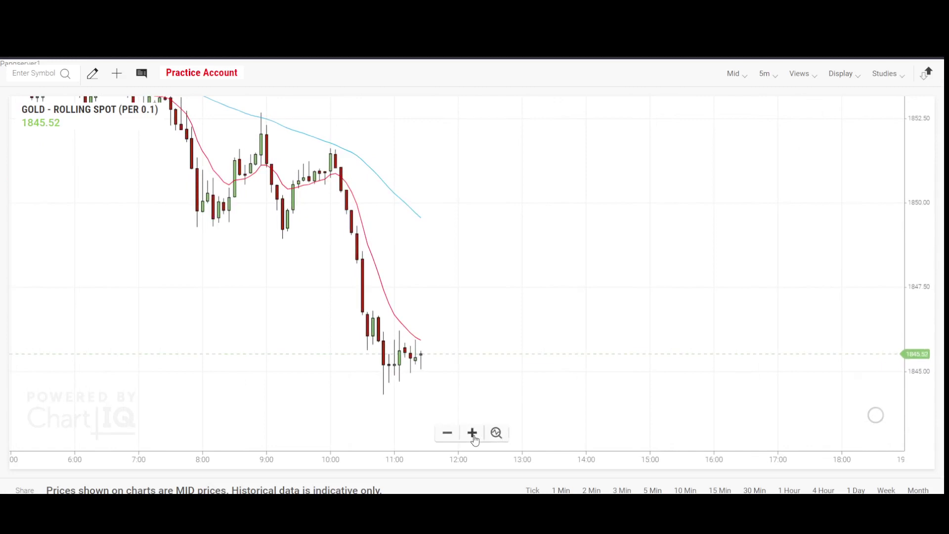
click(473, 435)
drag(927, 382, 602, 386)
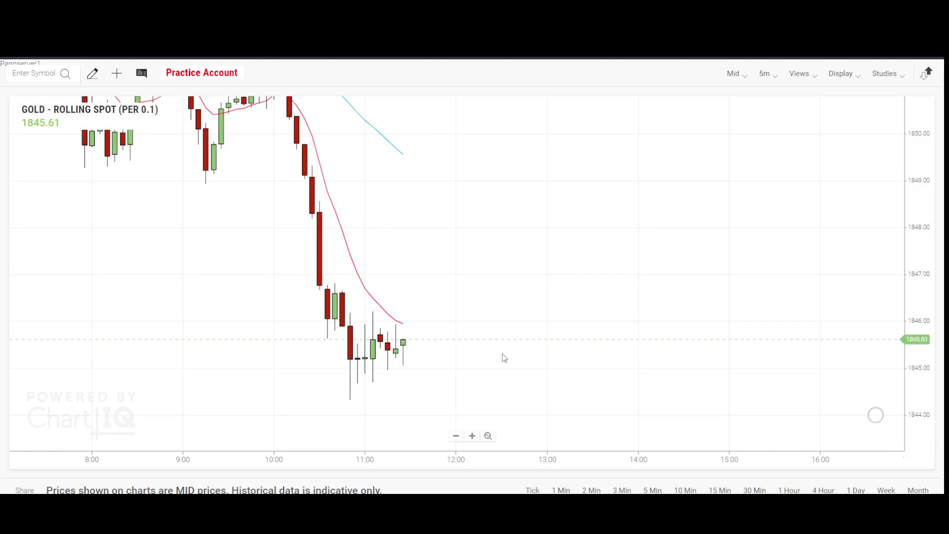
drag(566, 290, 614, 313)
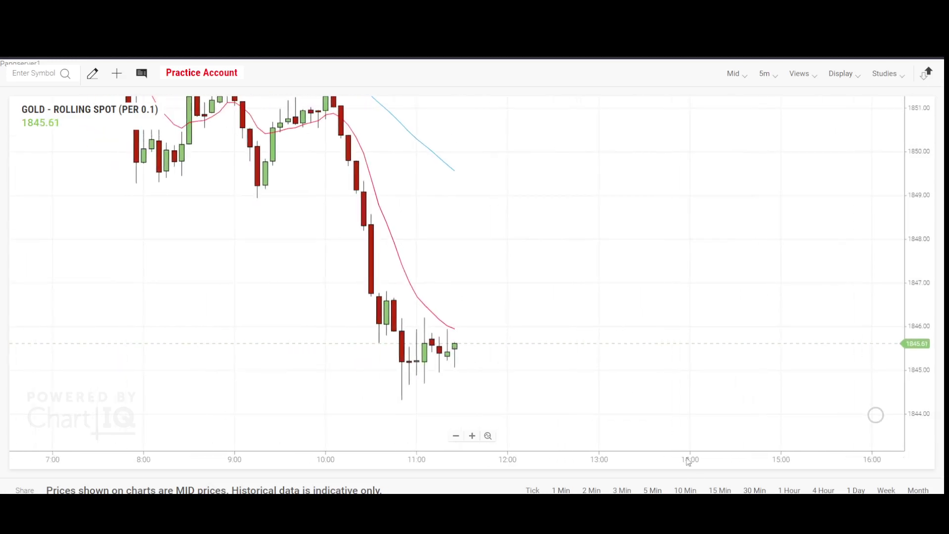
Flip GOLD through 1-hour, 4-hour and daily candles, finishing on 4-hour.
click(785, 489)
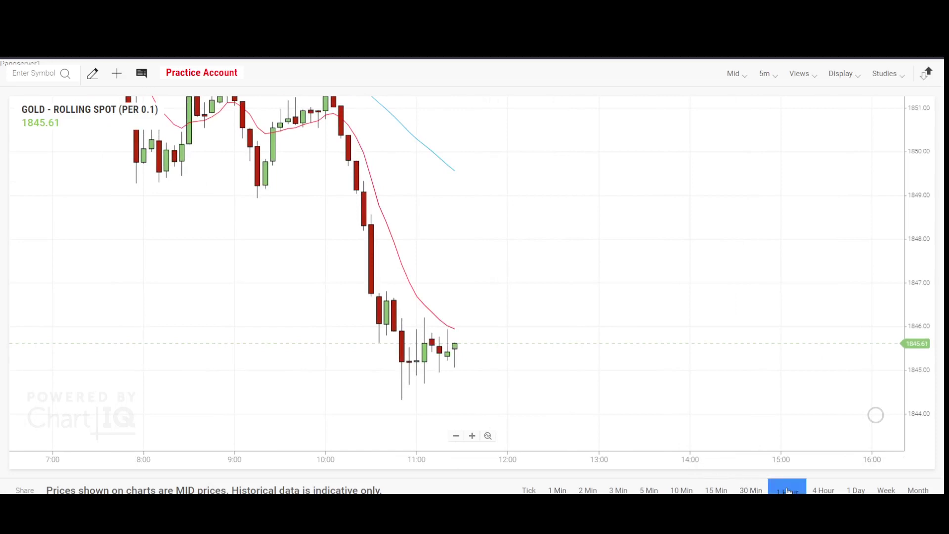
drag(653, 366, 649, 303)
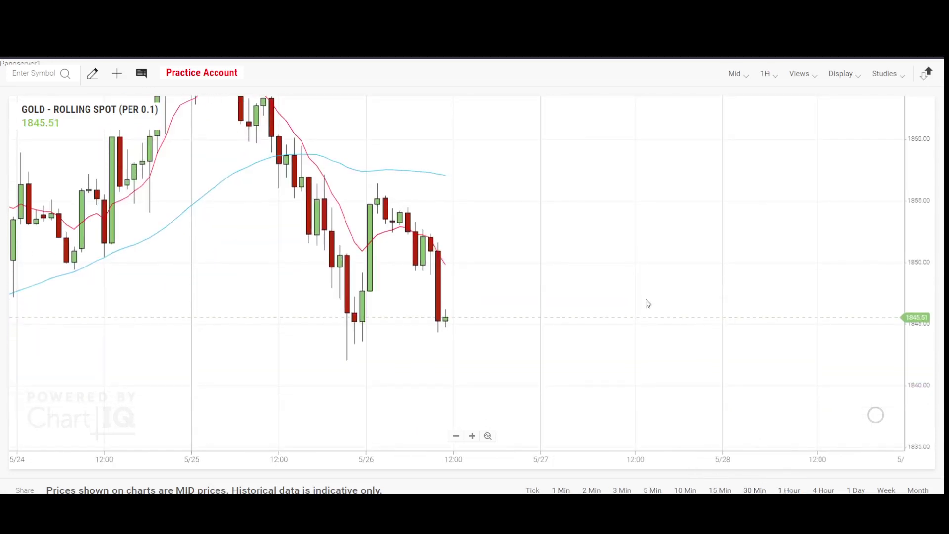
click(823, 490)
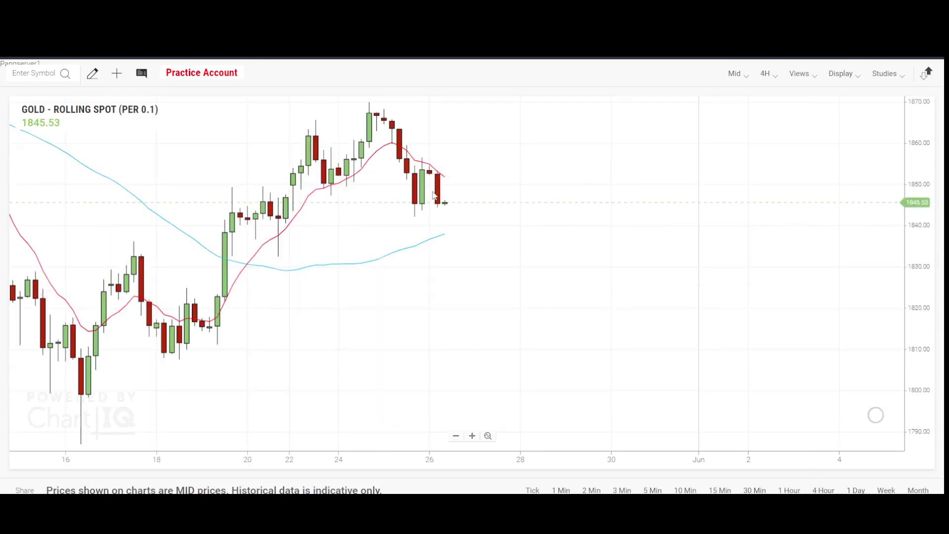
click(859, 490)
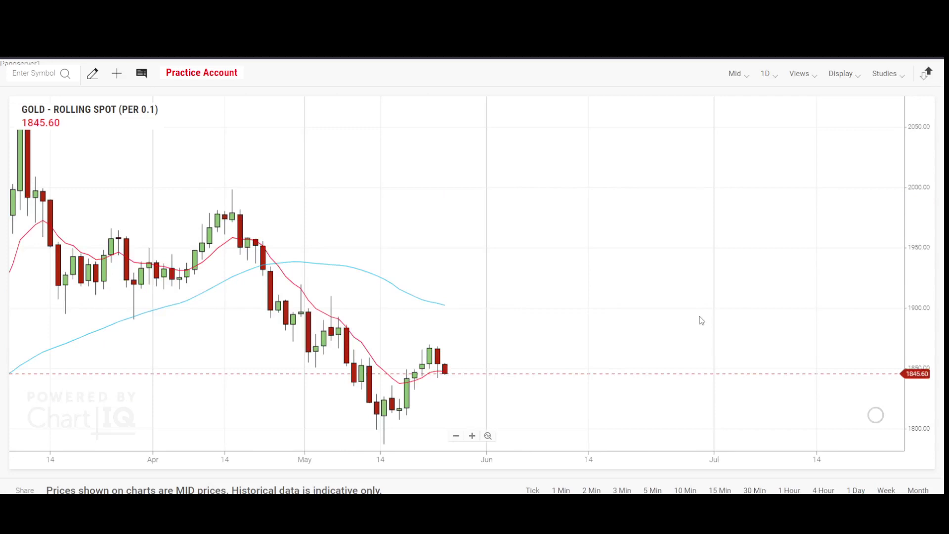
click(829, 491)
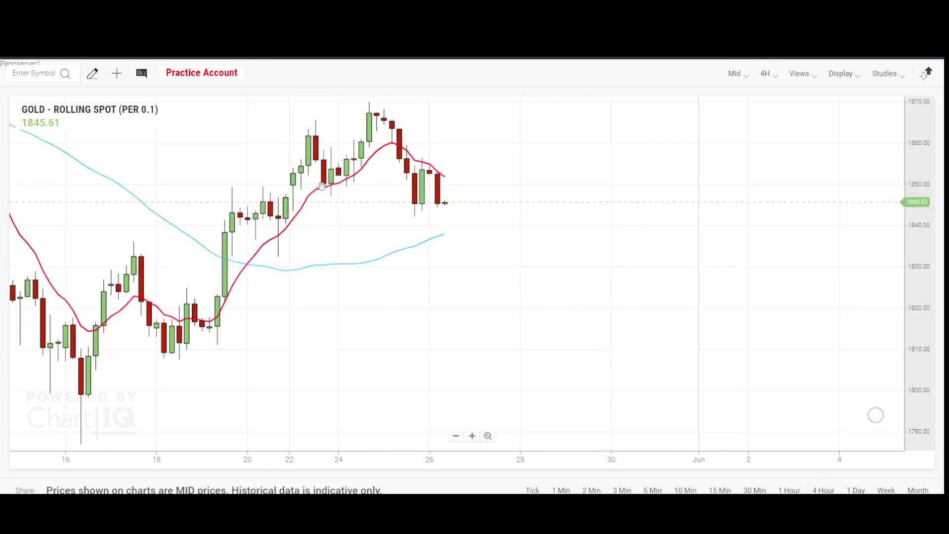
Draw a rectangle zone over the 1844–1847 lows on the 4-hour chart, then select it.
click(93, 73)
click(42, 241)
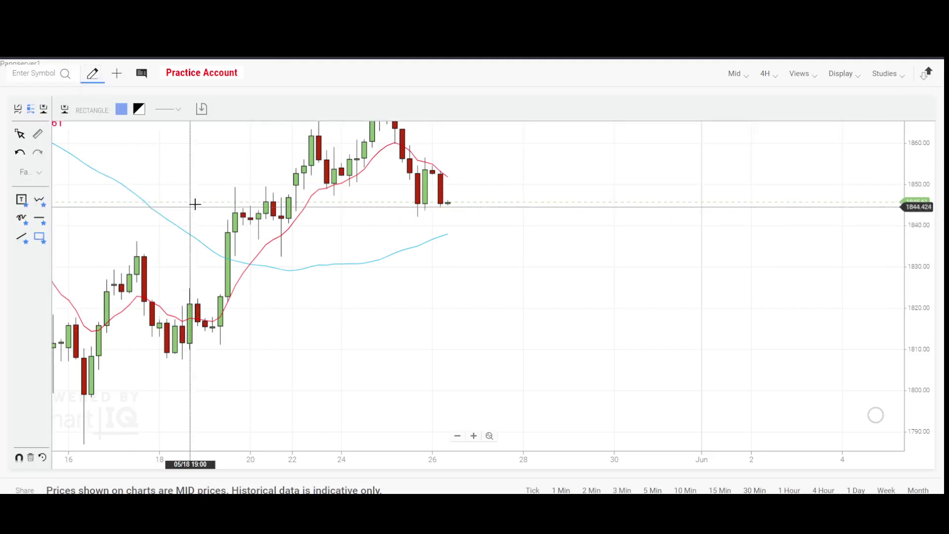
click(212, 197)
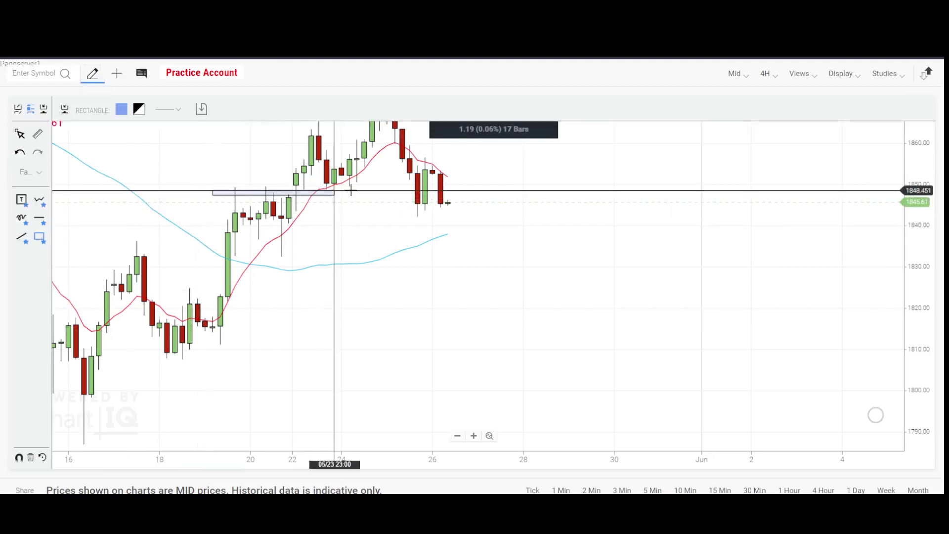
click(470, 209)
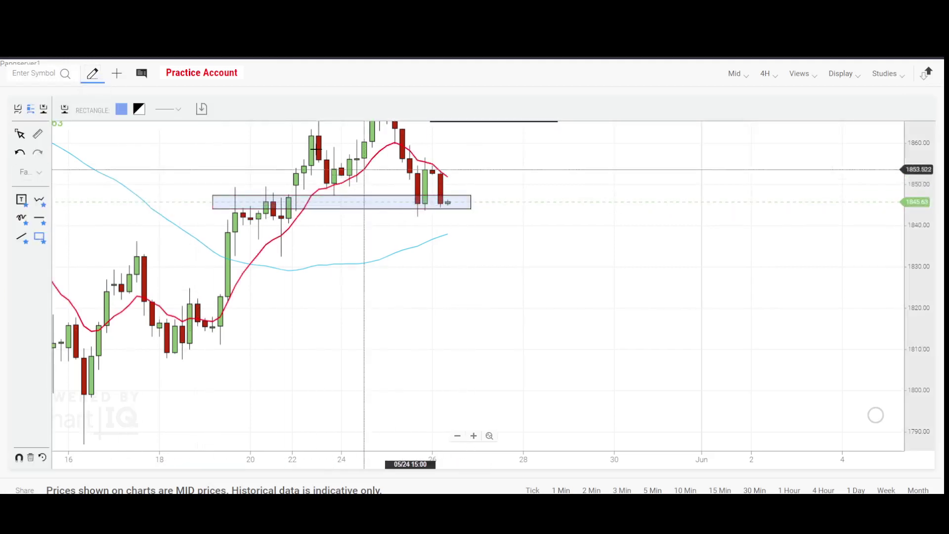
click(92, 74)
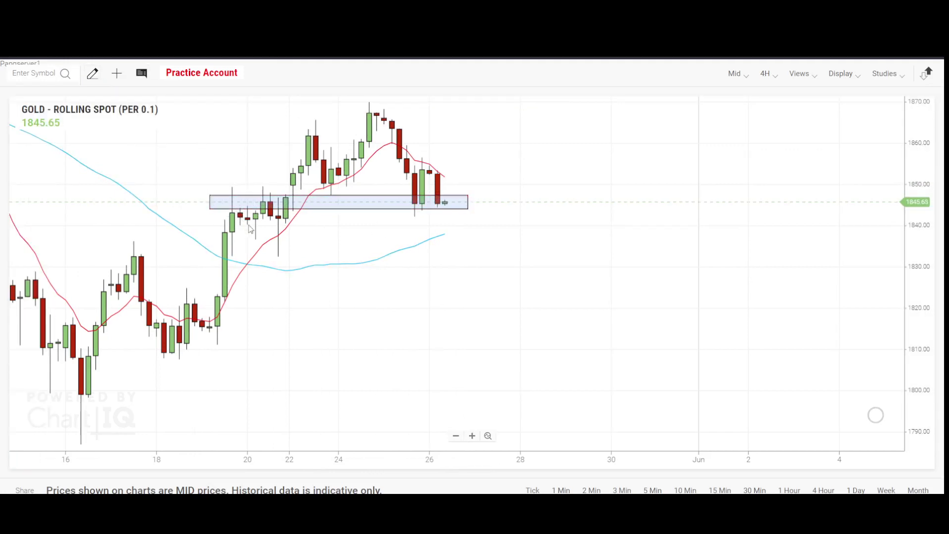
click(270, 207)
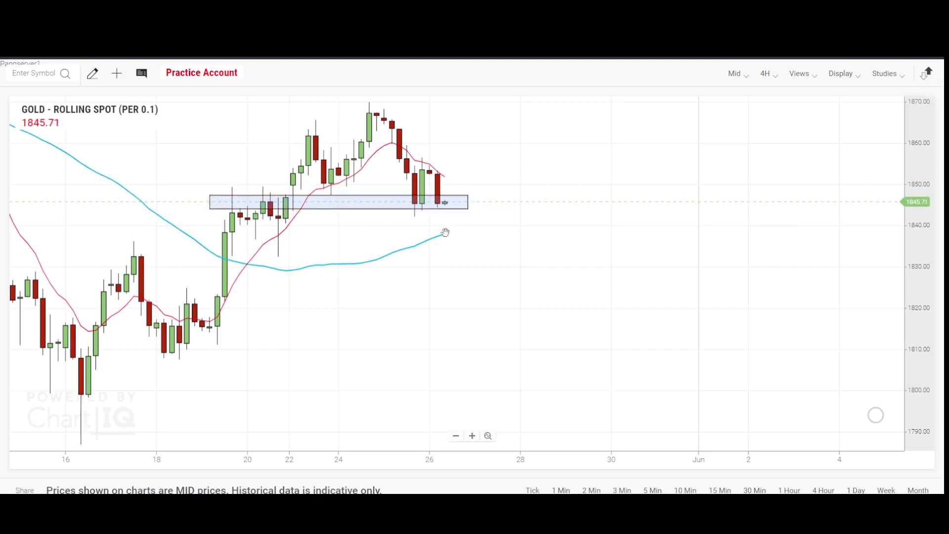
click(92, 74)
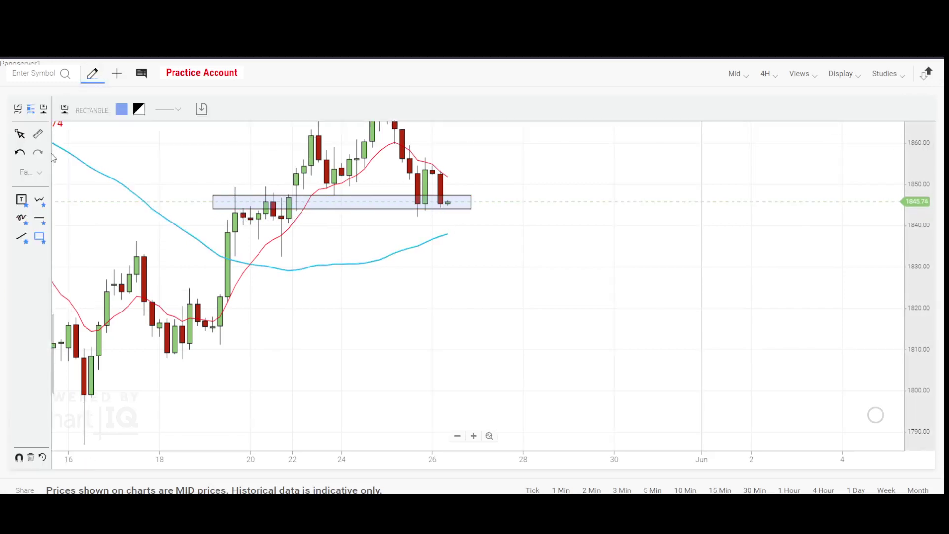
click(38, 135)
click(434, 225)
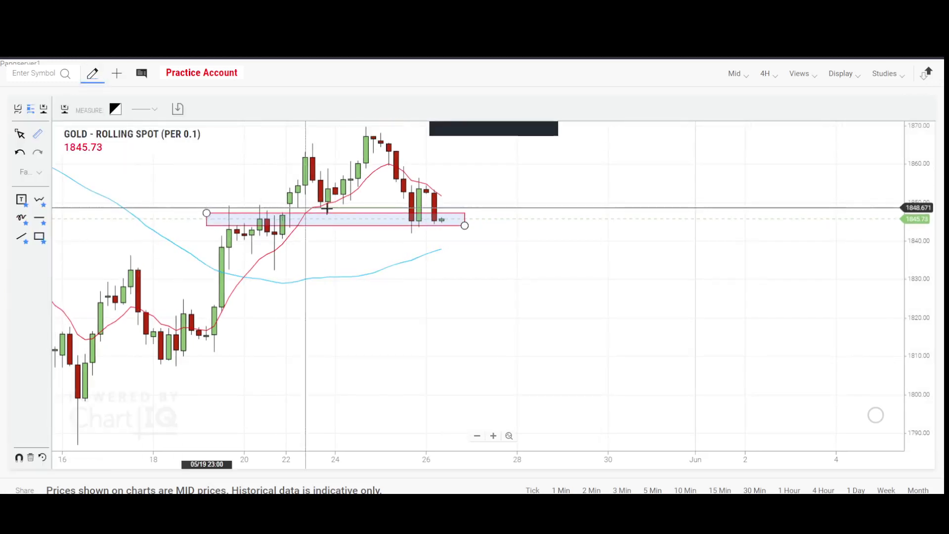
click(441, 249)
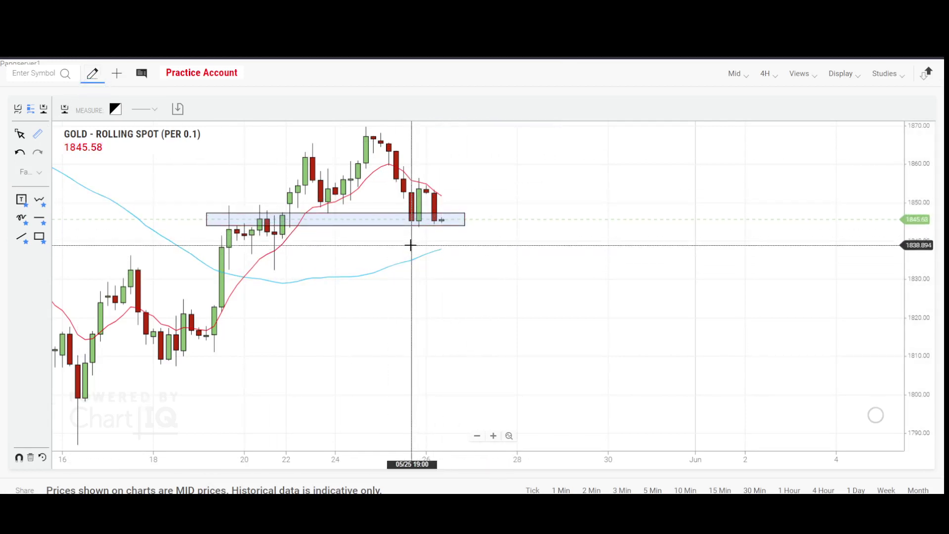
click(92, 75)
Go to 1-hour candles and delete the 1844–1847 rectangle zone.
click(790, 490)
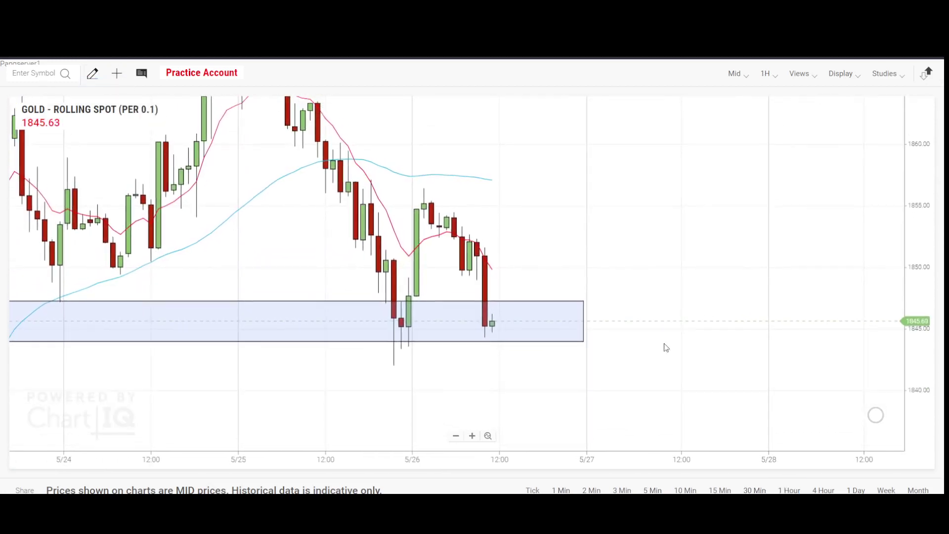
right_click(584, 342)
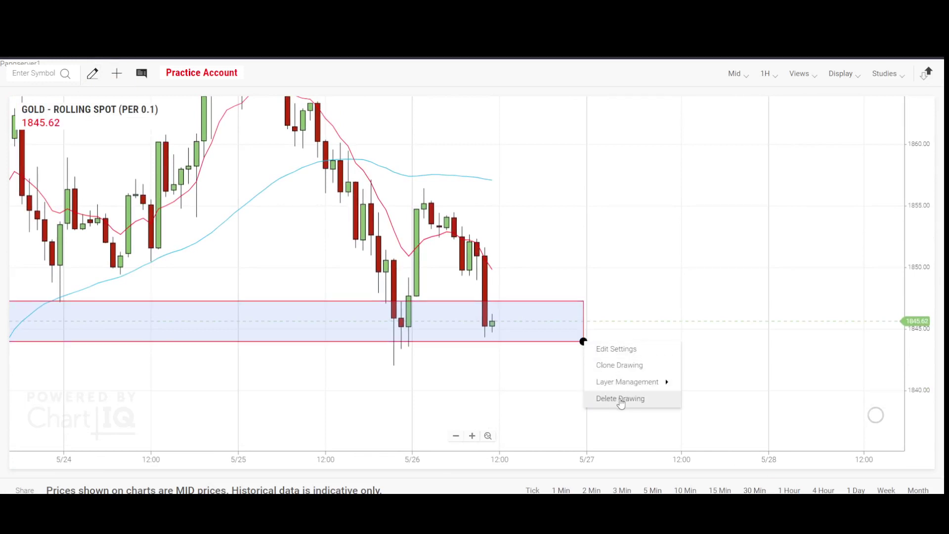
click(618, 397)
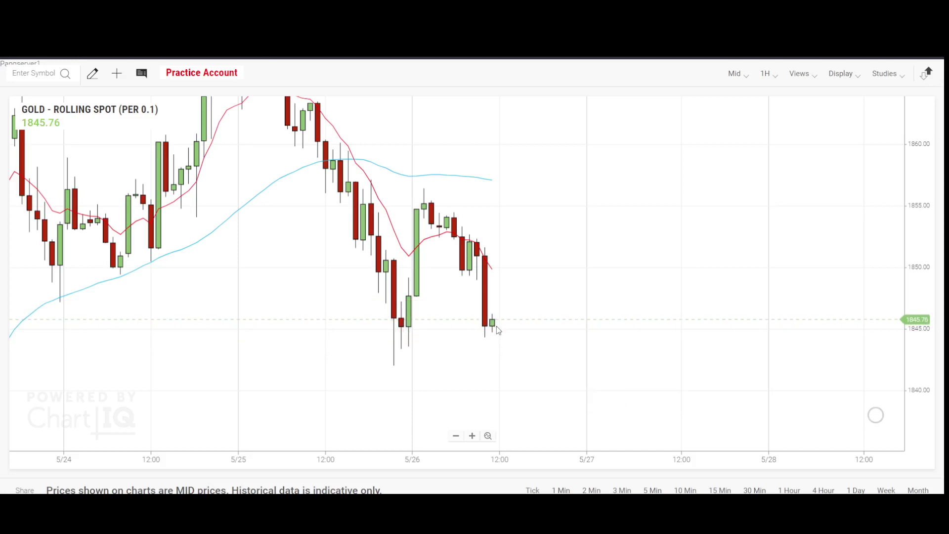
Doodle a projected dip-then-rally path on the hourly chart, then clear the doodle.
click(93, 73)
click(23, 221)
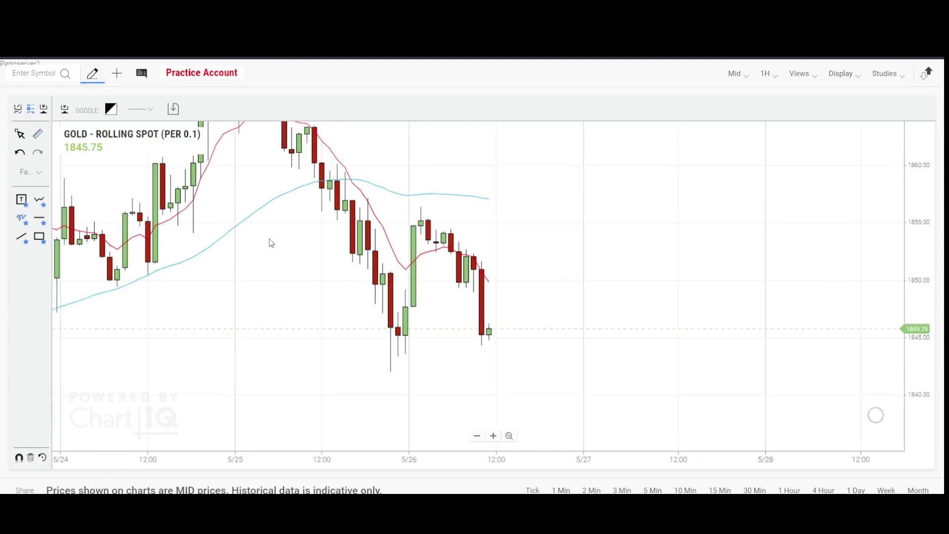
mouse_move(491, 333)
mouse_down()
mouse_move(497, 296)
mouse_move(487, 273)
mouse_move(494, 287)
mouse_move(503, 272)
mouse_move(532, 404)
mouse_move(524, 403)
mouse_move(532, 408)
mouse_move(539, 383)
mouse_move(562, 376)
mouse_move(577, 379)
mouse_move(577, 389)
mouse_move(585, 324)
mouse_move(622, 202)
mouse_move(616, 187)
mouse_move(641, 223)
mouse_up()
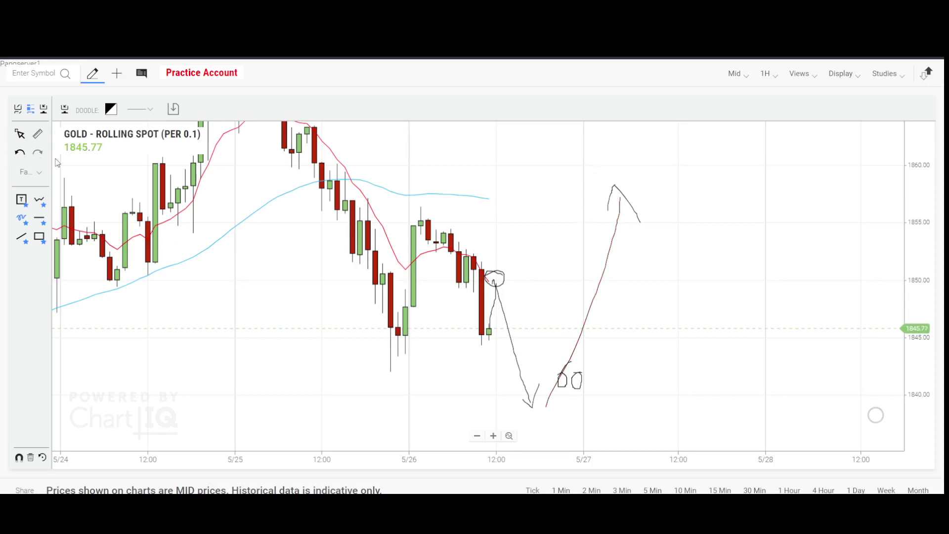
click(30, 459)
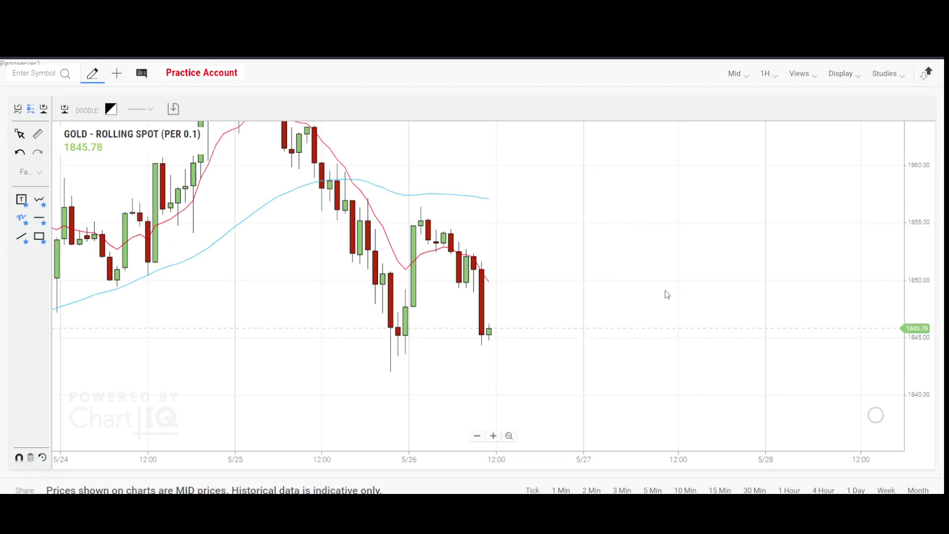
On 5-minute candles, doodle and clear a vertical line, close Draw, then return to 1-hour.
click(653, 490)
drag(668, 326, 669, 218)
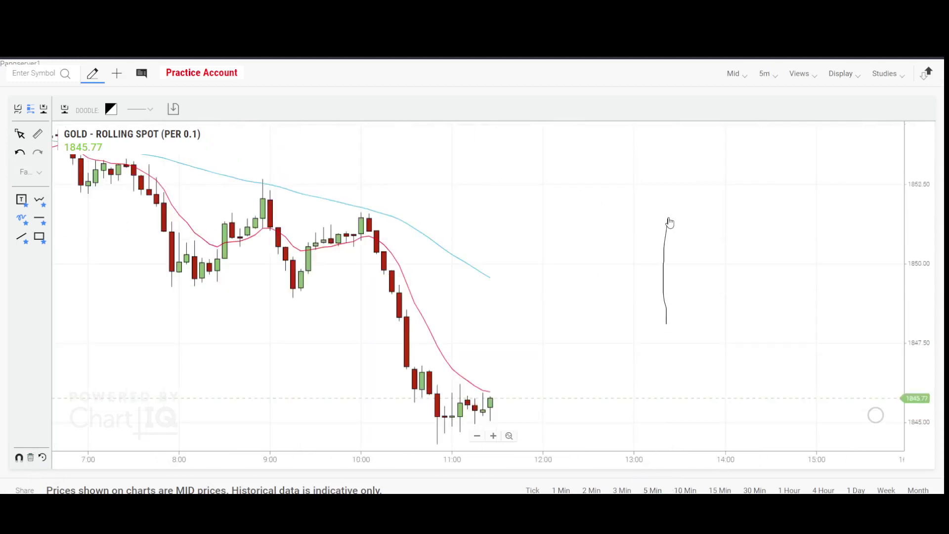
click(44, 459)
click(93, 73)
drag(584, 341, 583, 251)
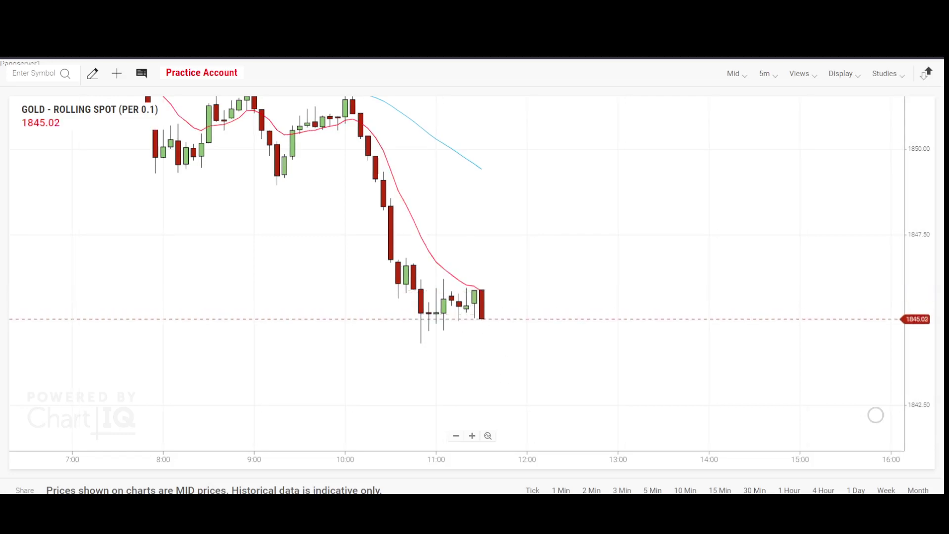
click(789, 490)
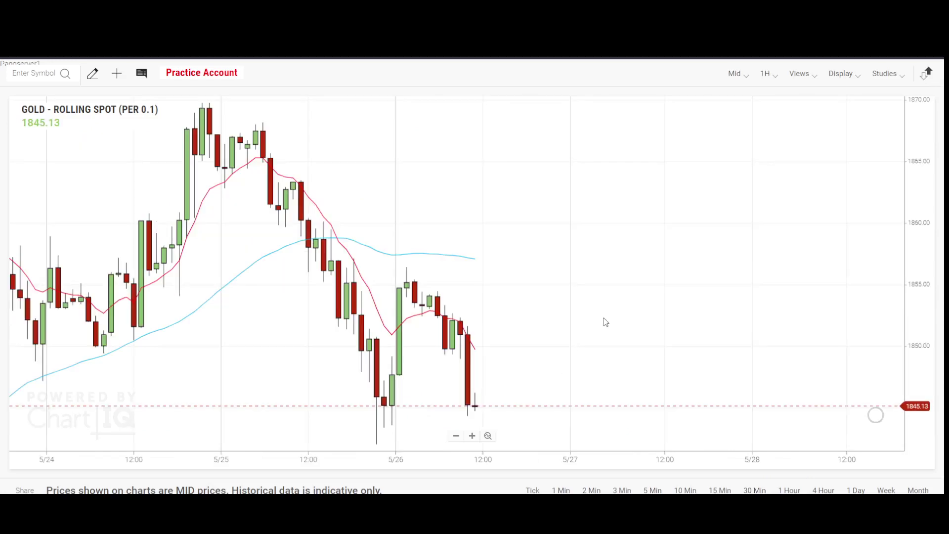
Recentre the hourly chart on the lows, switch to 5-minute candles and open Draw.
drag(606, 322, 608, 235)
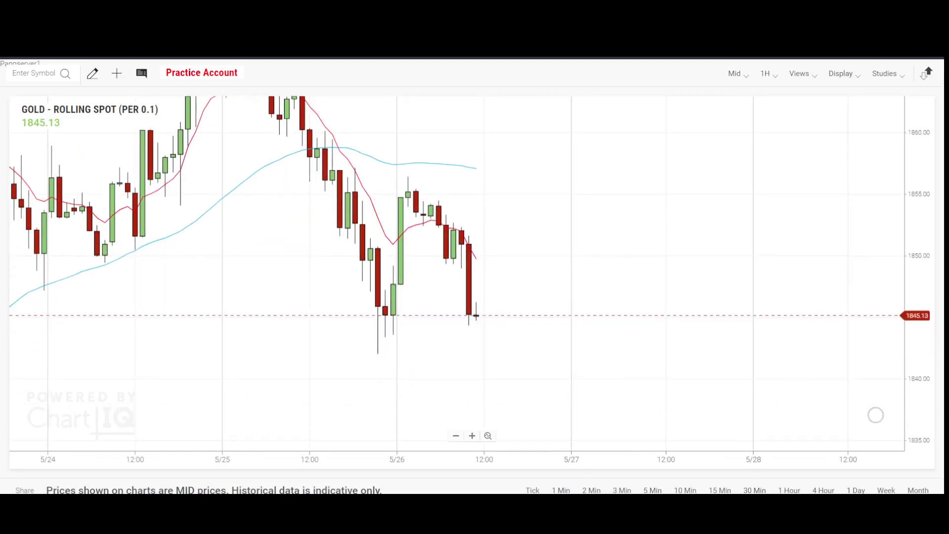
click(657, 490)
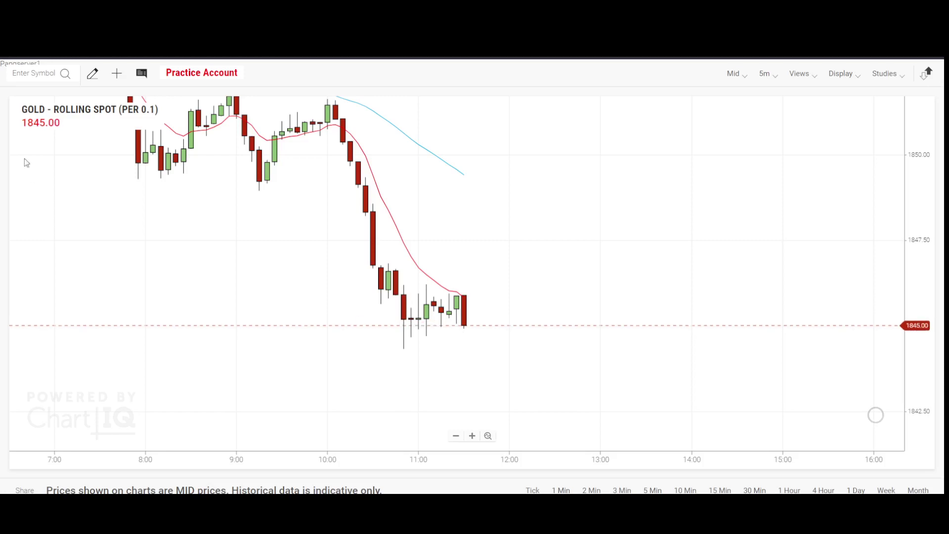
click(92, 74)
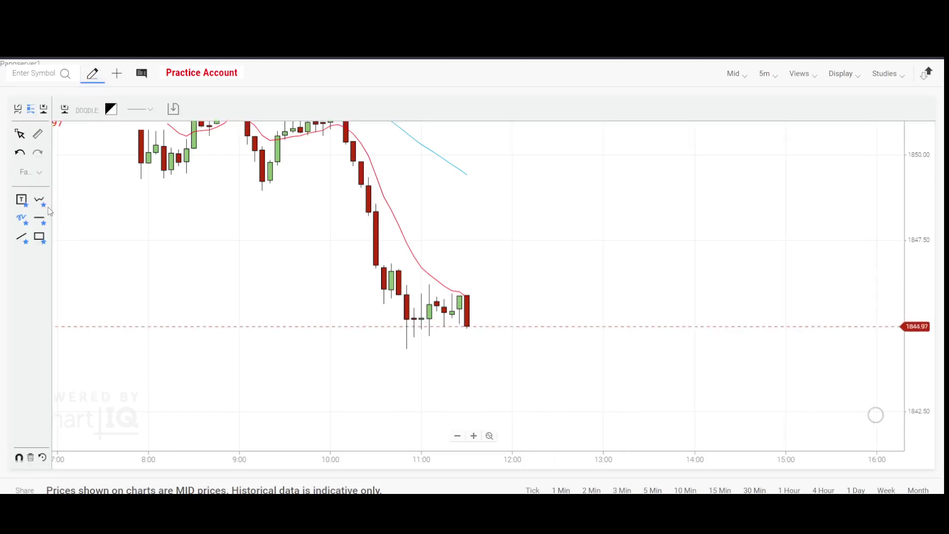
Draw a blue rectangle zone just under the 5-minute lows below 1845, extending past the latest candle.
click(40, 237)
click(394, 338)
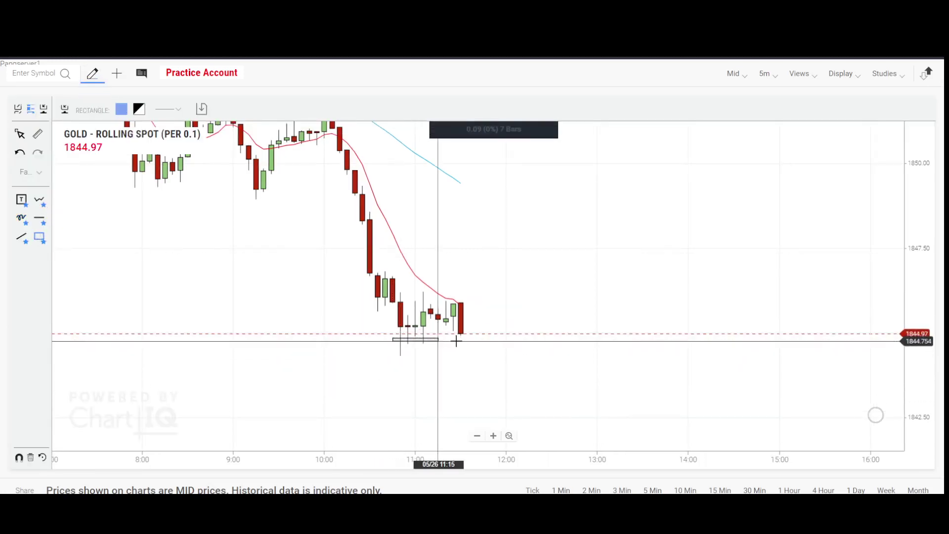
click(484, 348)
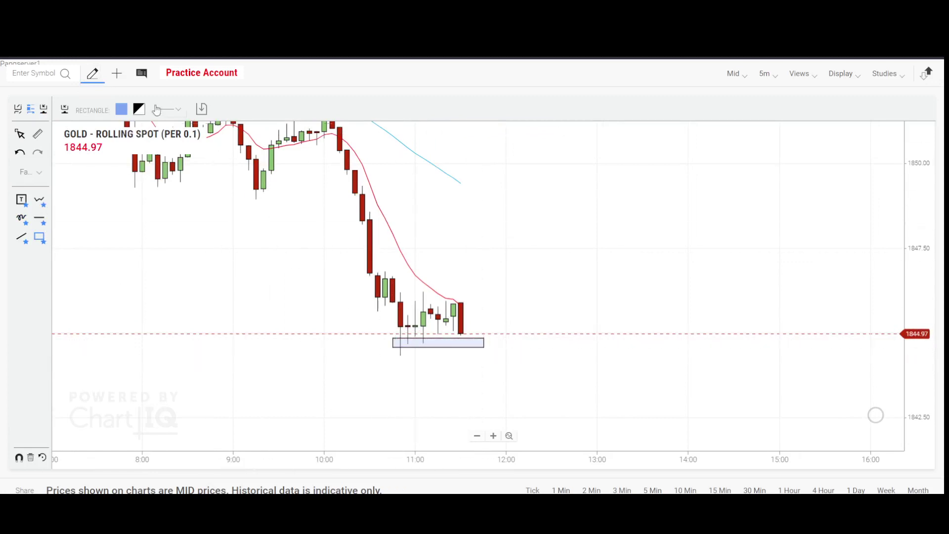
click(101, 84)
drag(565, 292, 528, 299)
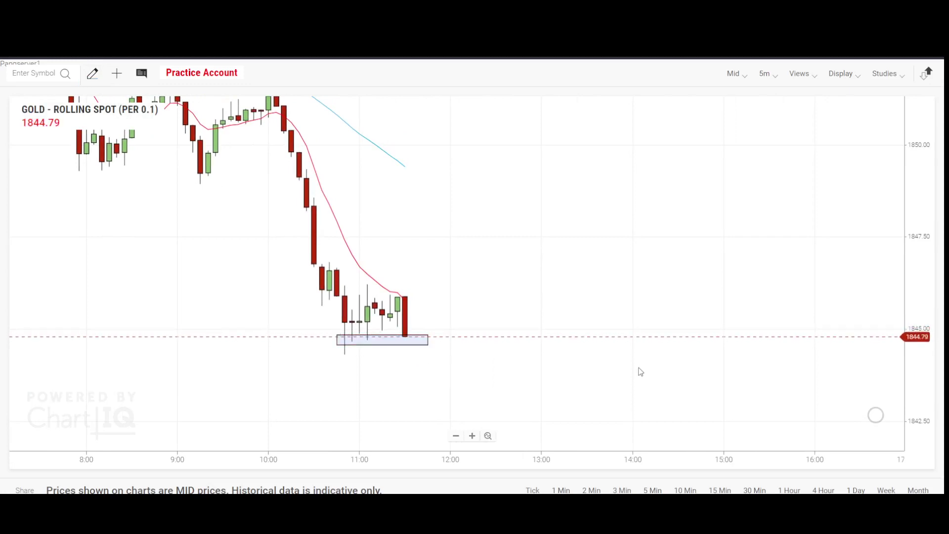
On 1-hour candles, stretch the blue zone back to the 5/26 low and lower it slightly.
click(789, 490)
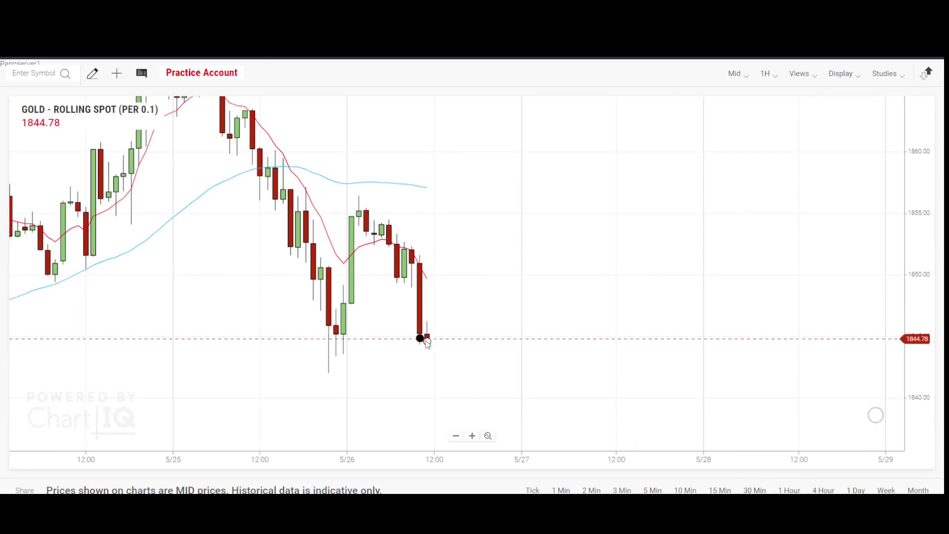
drag(372, 343, 321, 337)
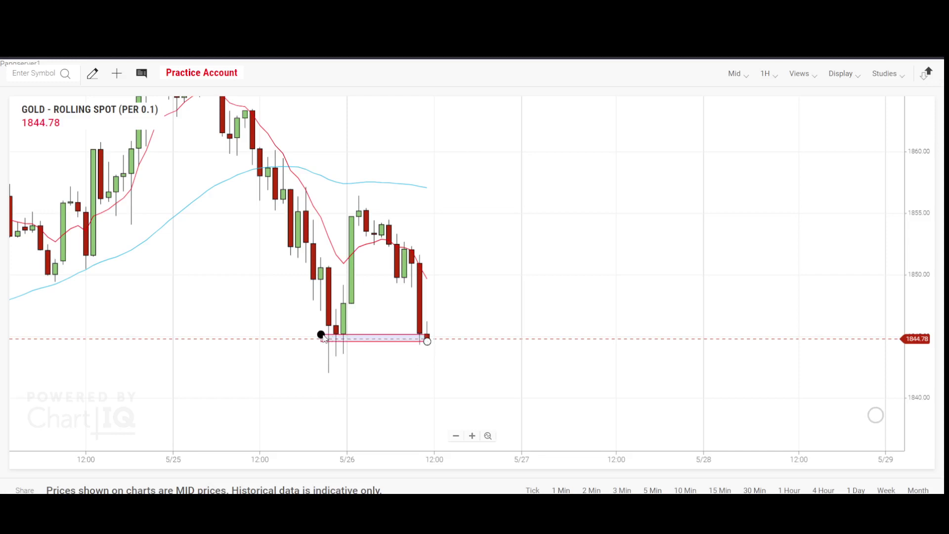
mouse_move(406, 345)
mouse_down()
mouse_move(466, 358)
mouse_move(443, 354)
mouse_up()
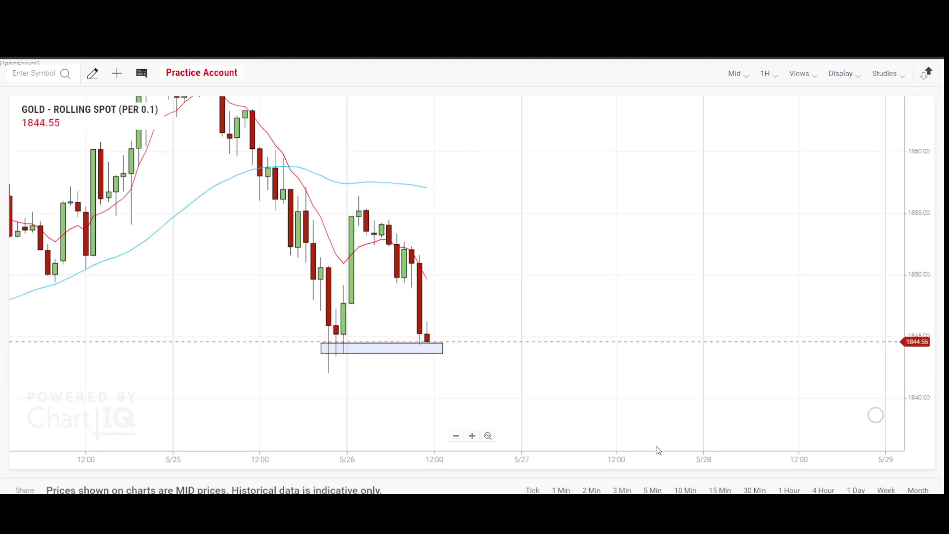
Switch to 5-minute candles and reposition the view to show the whole widened zone near 1844.54.
click(653, 490)
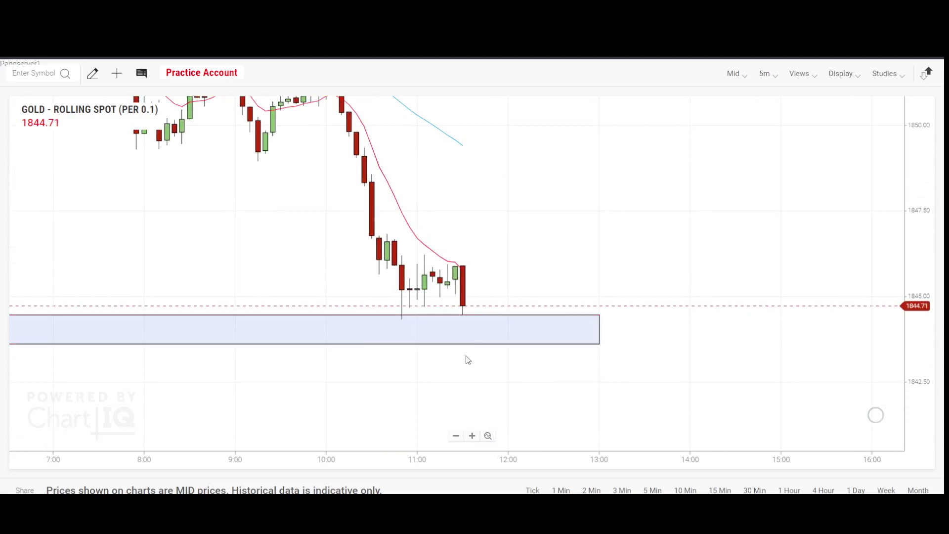
drag(655, 235, 701, 329)
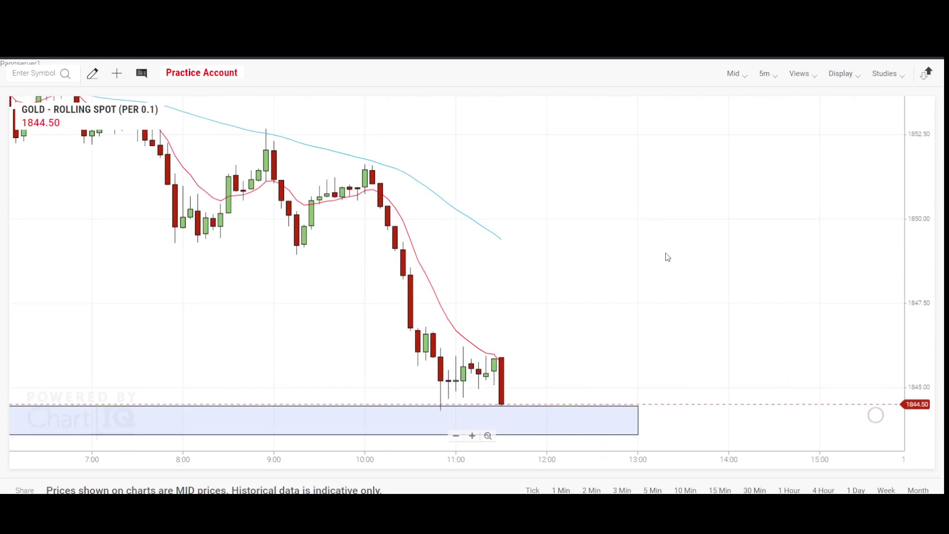
drag(625, 318, 634, 270)
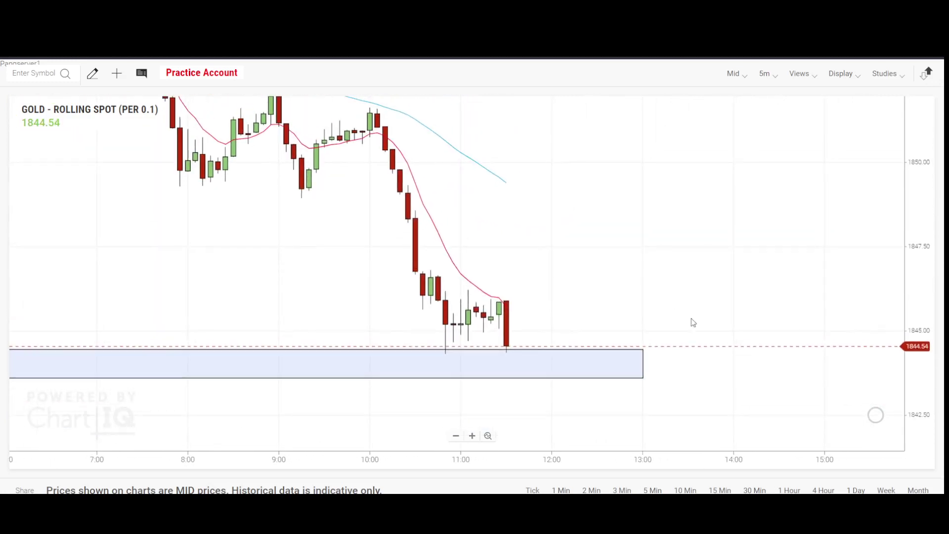